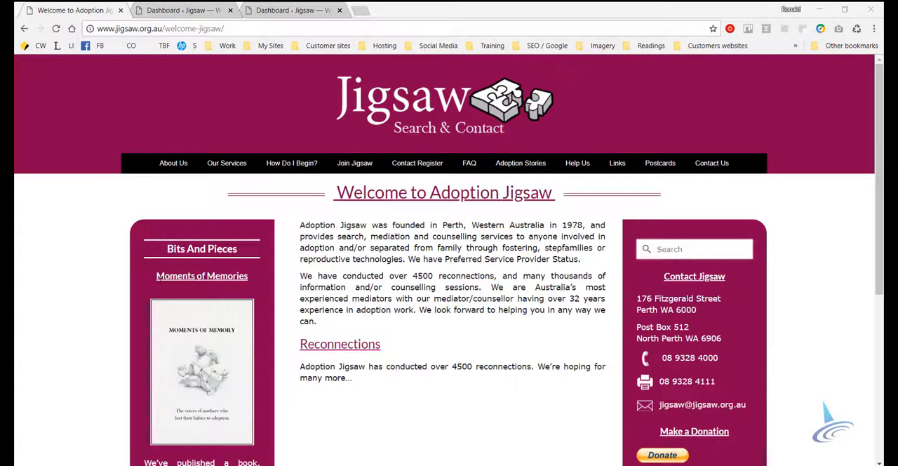
# Review the Bits And Pieces sidebar on the Welcome to Adoption Jigsaw page
pyautogui.scroll(-2, 111, 350)
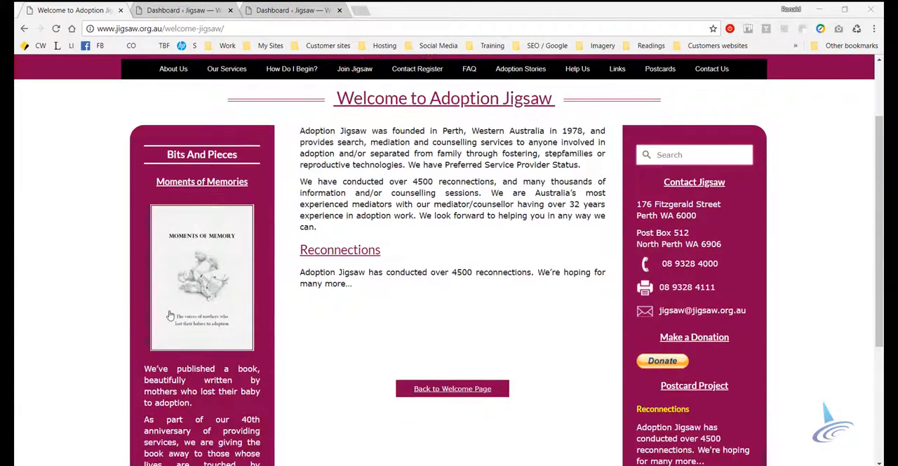
pyautogui.scroll(-4, 105, 382)
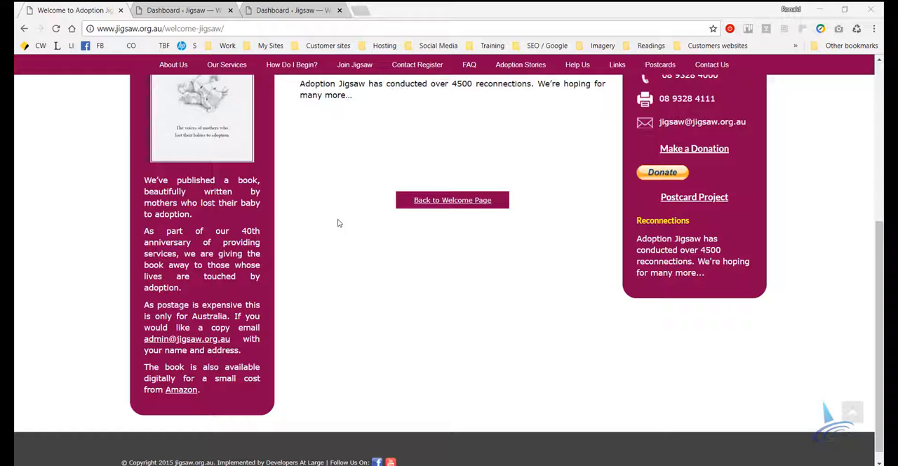
pyautogui.scroll(3, 332, 249)
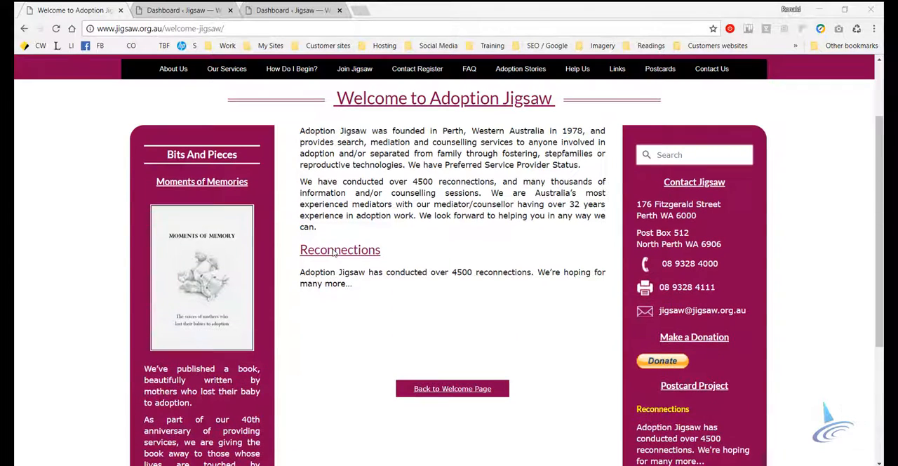
# Switch to the WordPress dashboard, close its duplicate tab and open the Widgets page
pyautogui.click(184, 10)
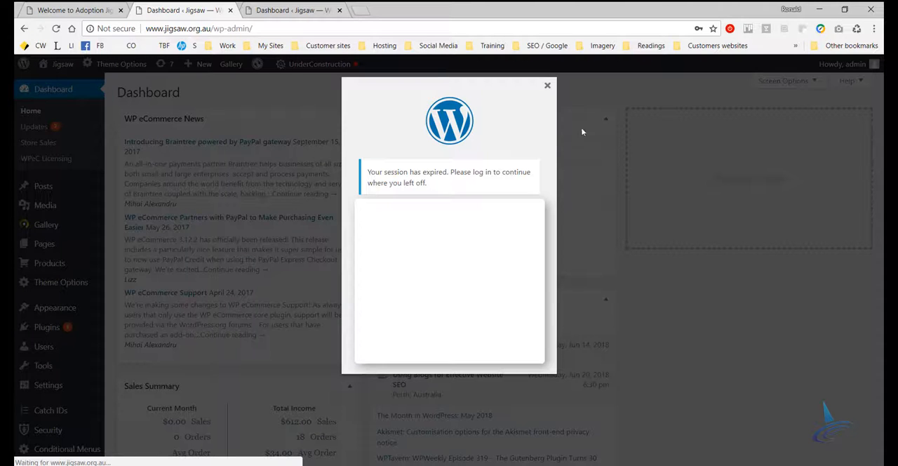
pyautogui.click(288, 10)
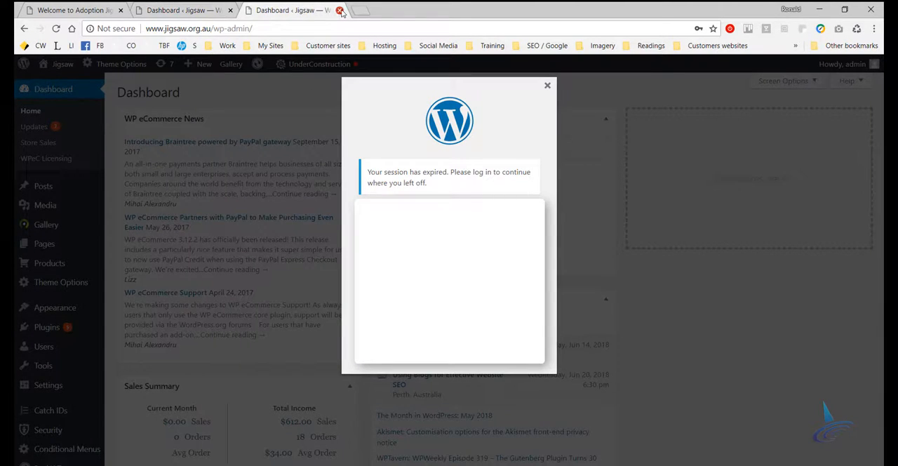
pyautogui.click(341, 11)
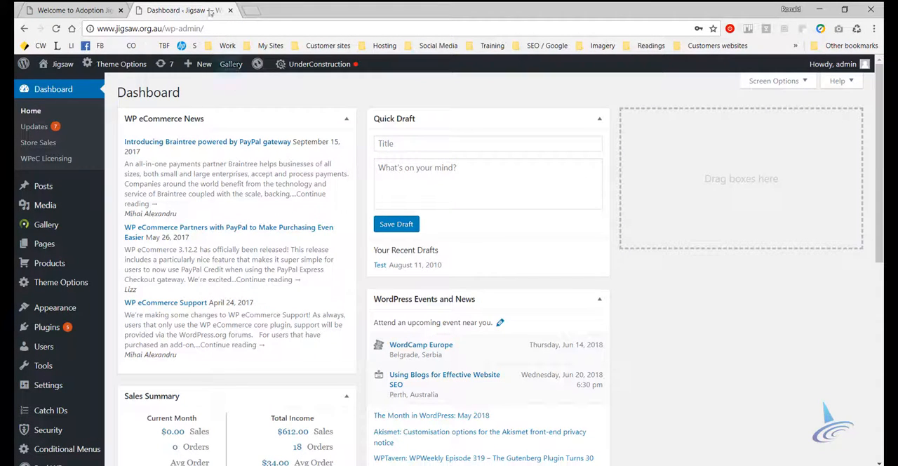
pyautogui.moveTo(63, 307)
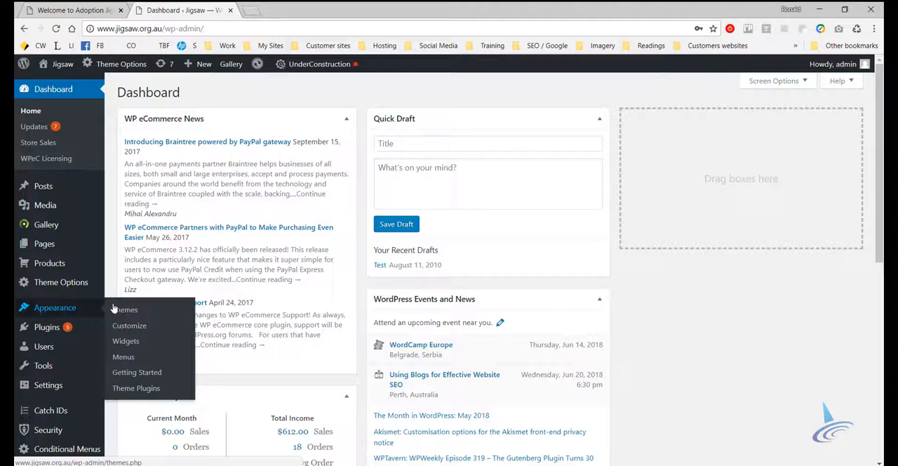
pyautogui.click(127, 342)
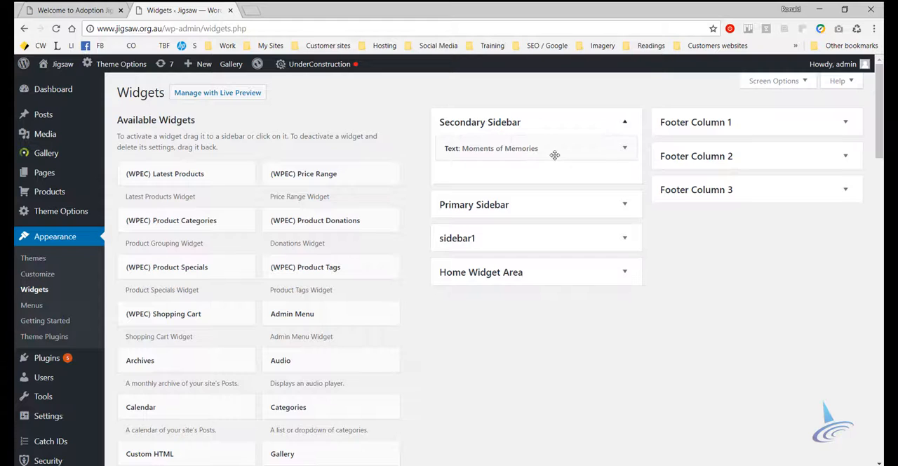
# Open the Moments of Memories text widget in the Secondary Sidebar and look through its content
pyautogui.click(626, 148)
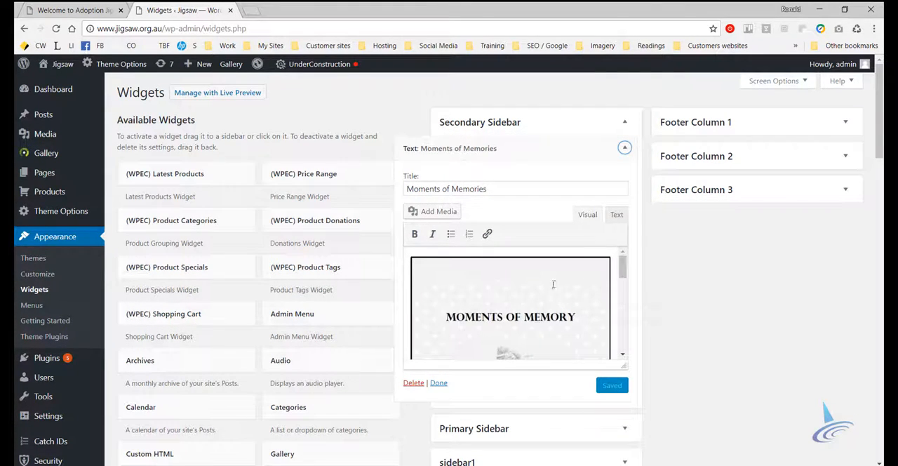
pyautogui.scroll(-2, 584, 291)
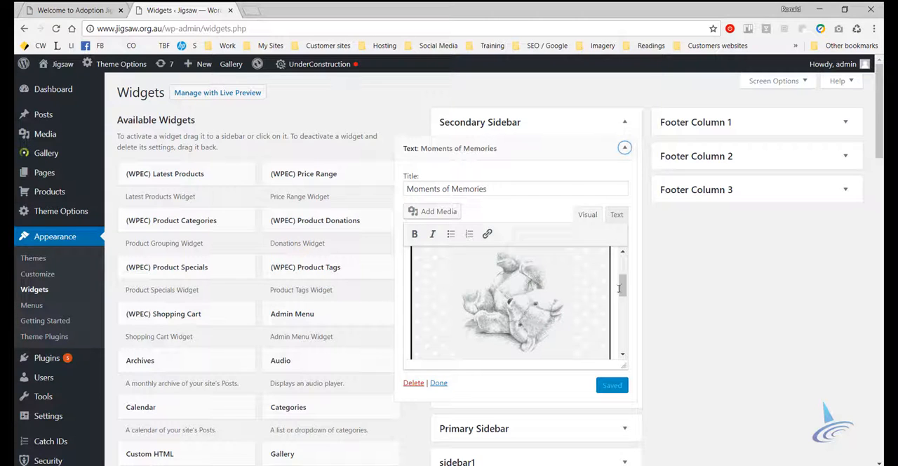
pyautogui.moveTo(623, 288); pyautogui.dragTo(630, 269)
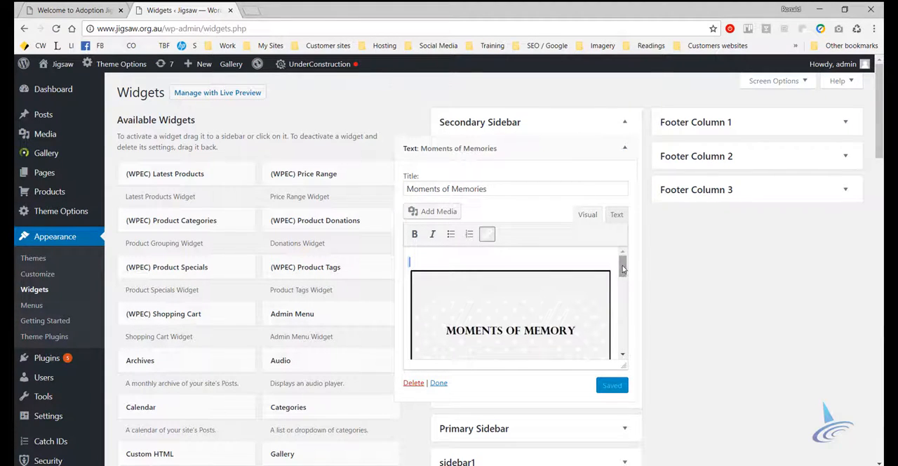
pyautogui.moveTo(624, 266)
pyautogui.mouseDown()
pyautogui.moveTo(623, 348)
pyautogui.moveTo(625, 261)
pyautogui.mouseUp()
# Open the Jigsaw site in a new browser tab and go to the Adoption Jigsaw welcome page
pyautogui.moveTo(60, 68)
pyautogui.middleClick(54, 84)
pyautogui.click(277, 10)
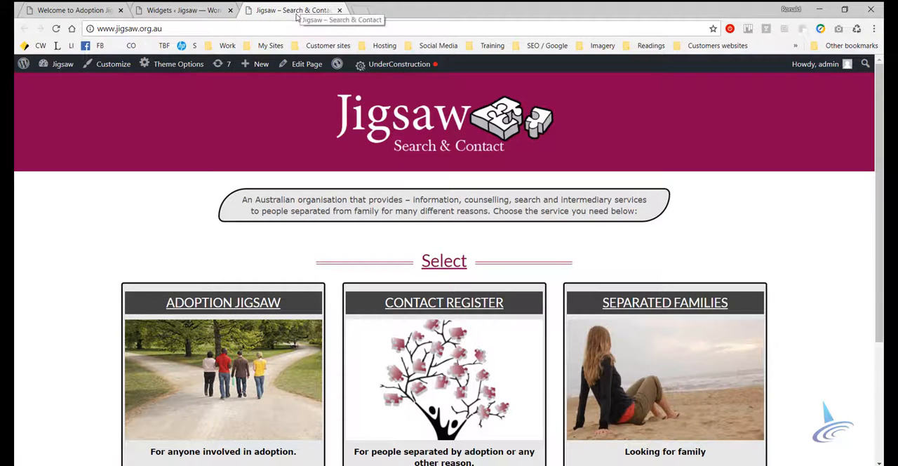
pyautogui.scroll(-1, 278, 315)
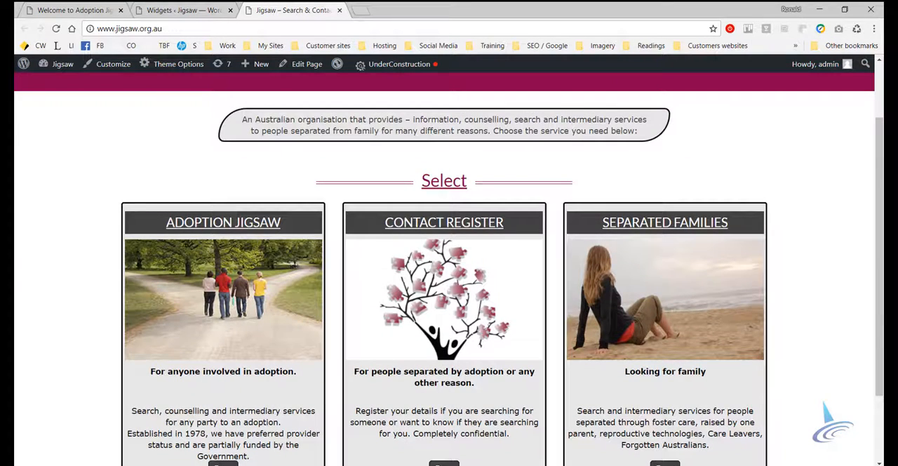
pyautogui.press('F5')
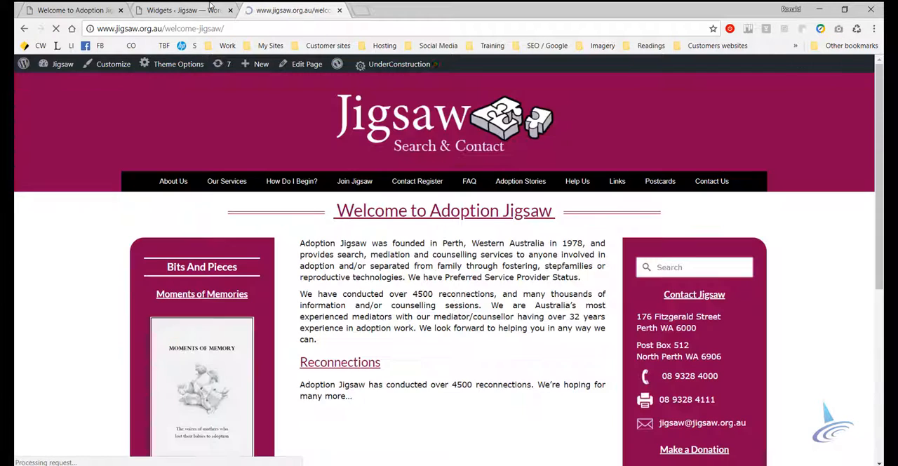
# View the Moments of Memory book cover at full size, close it and review the sidebar text below it
pyautogui.scroll(-3, 354, 230)
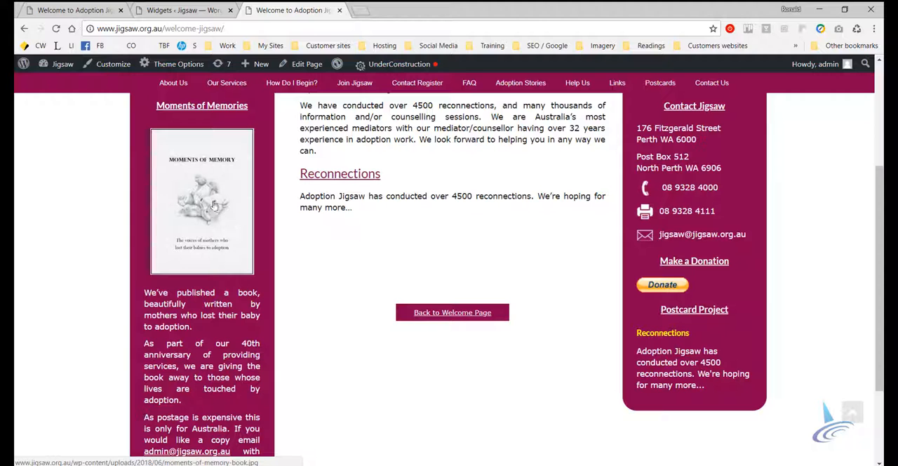
pyautogui.click(211, 205)
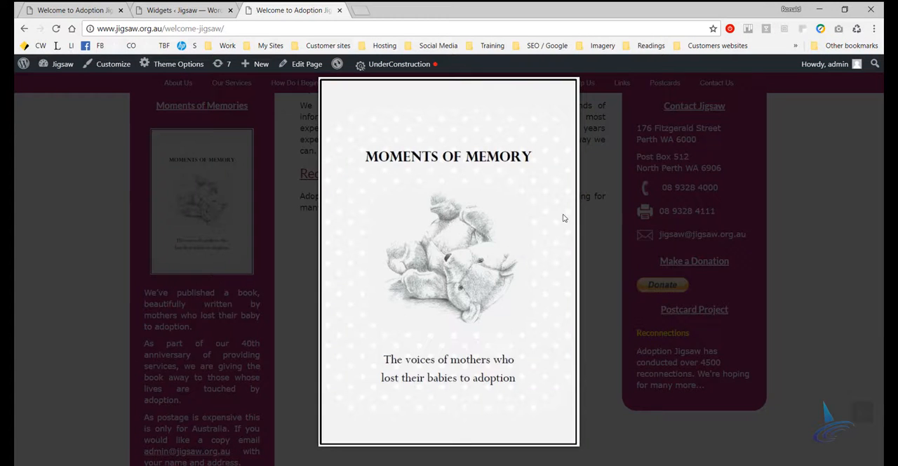
pyautogui.click(832, 171)
pyautogui.scroll(-2, 88, 274)
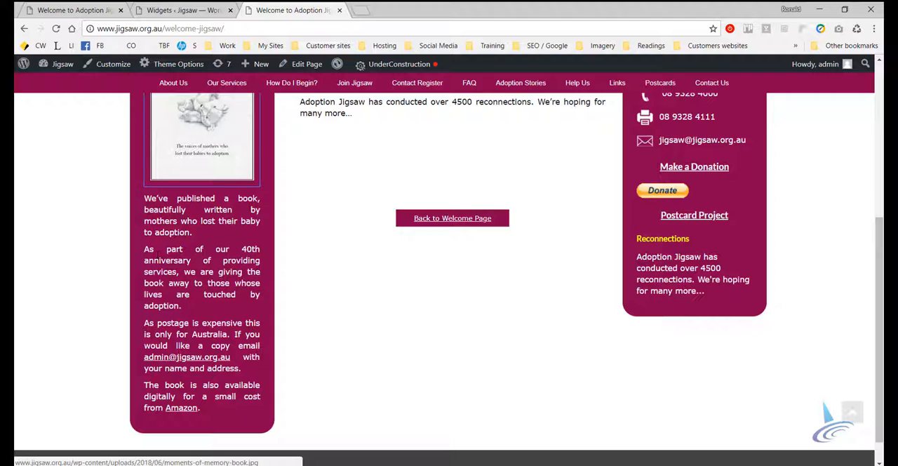
# Return to the Moments of Memories widget, enlarge its content editor and review the book image and paragraphs
pyautogui.click(184, 10)
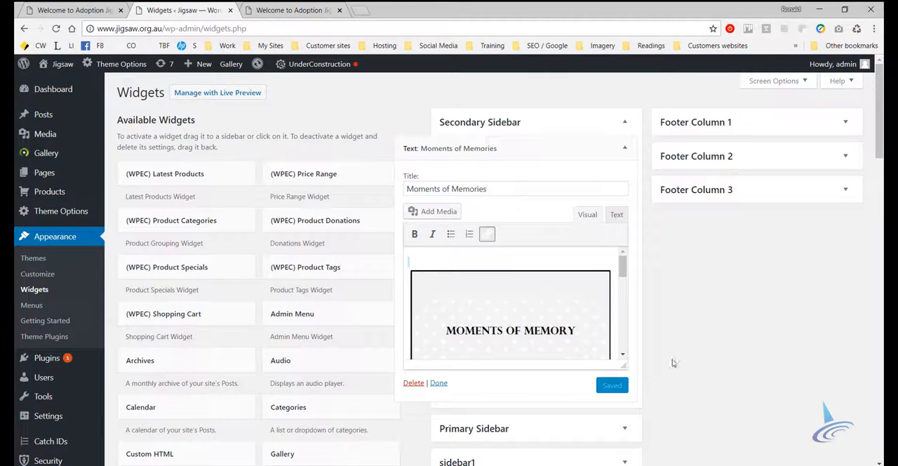
pyautogui.scroll(-2, 695, 302)
pyautogui.moveTo(625, 273); pyautogui.dragTo(626, 436)
pyautogui.moveTo(623, 250); pyautogui.dragTo(637, 368)
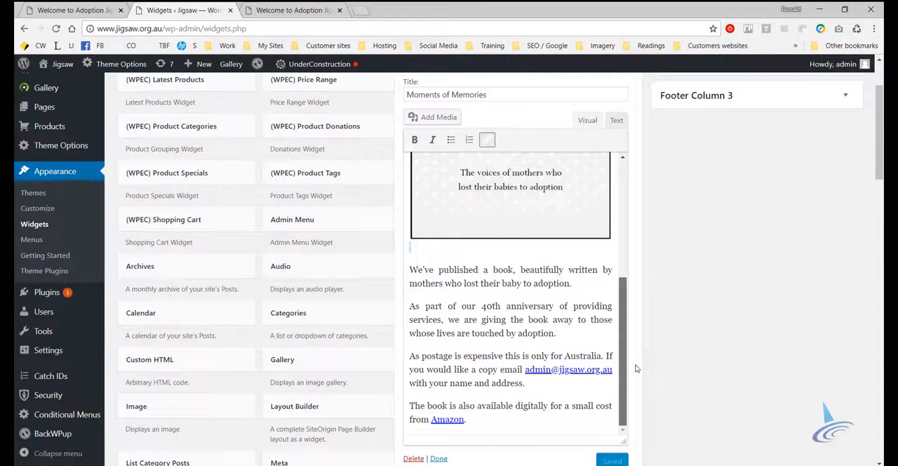
pyautogui.click(579, 283)
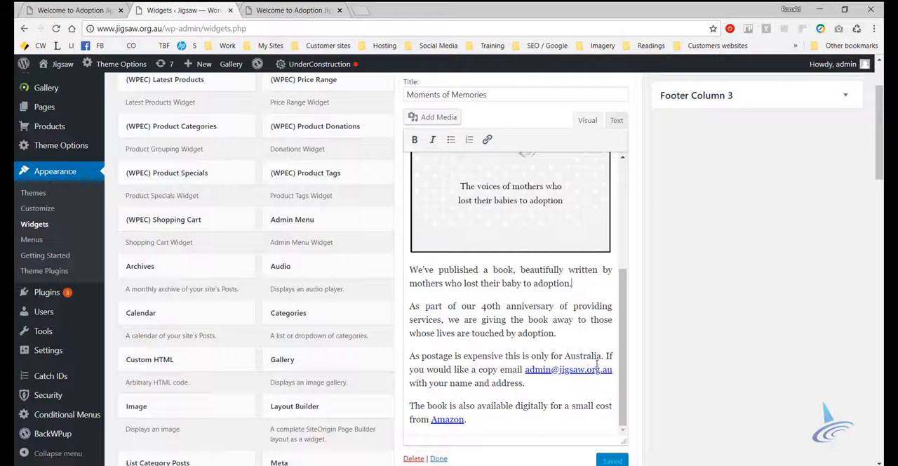
pyautogui.scroll(5, 595, 363)
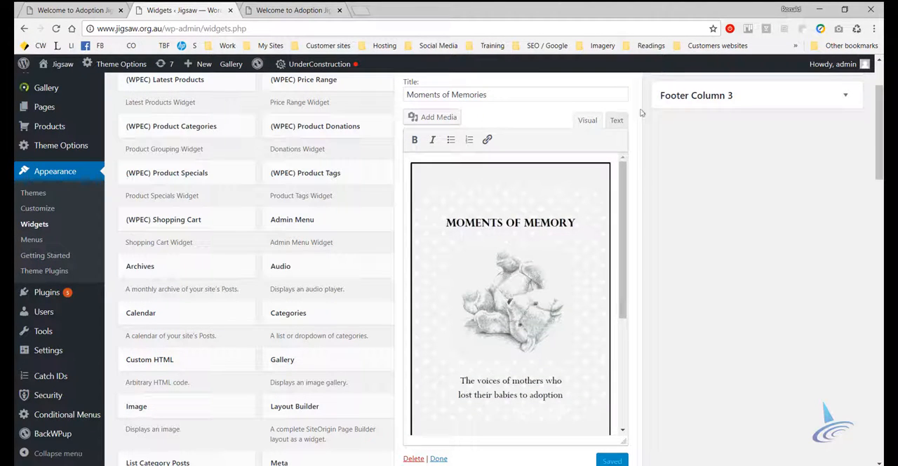
# Show the widget content as HTML and select the <p align="justify"> tag before "As part of our 40th anniversary"
pyautogui.click(616, 121)
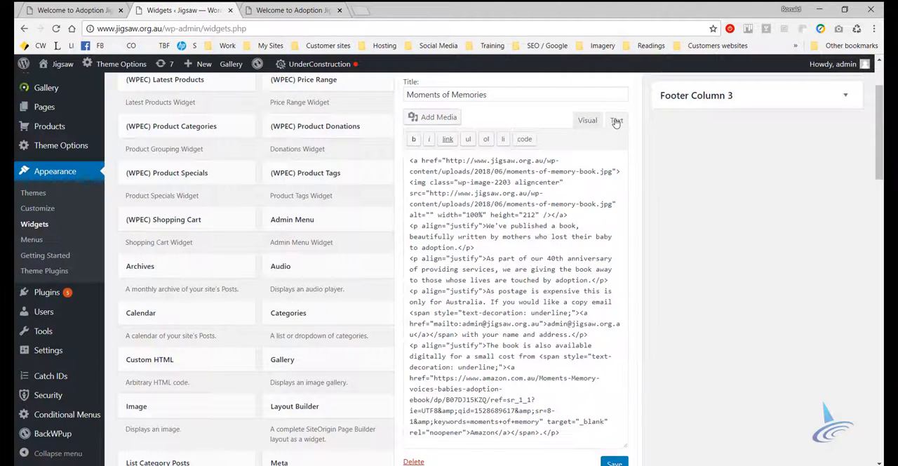
pyautogui.scroll(-2, 528, 307)
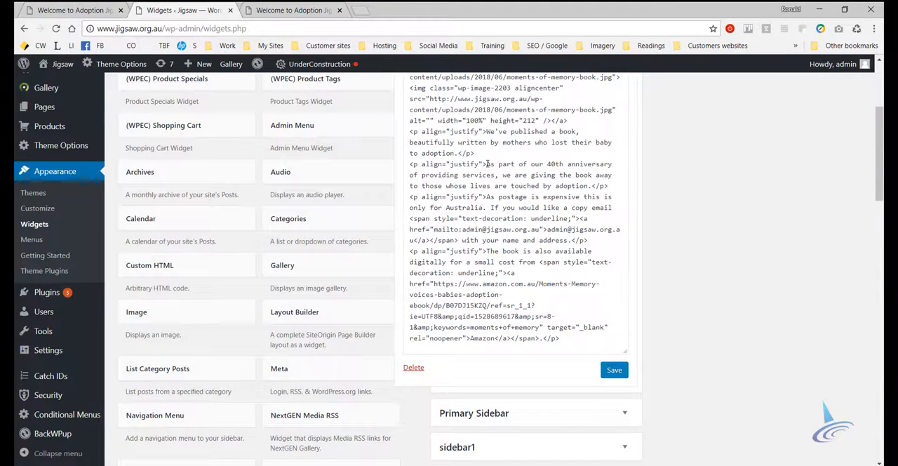
pyautogui.moveTo(487, 164); pyautogui.dragTo(402, 171)
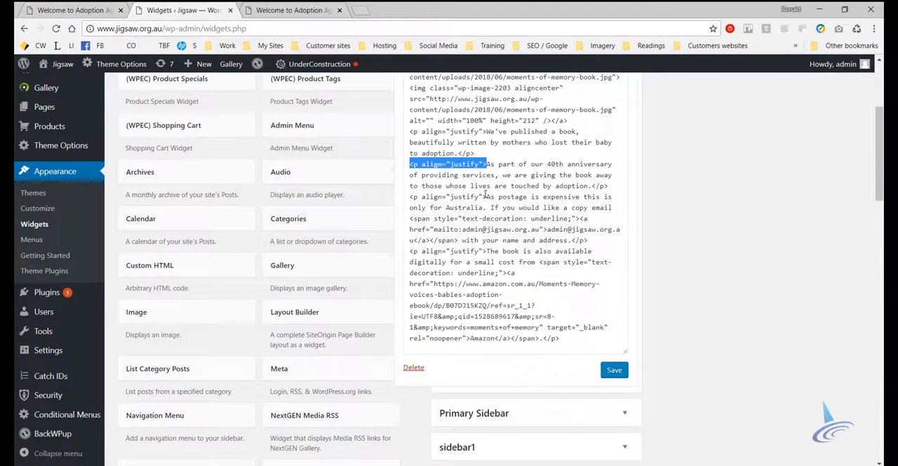
# Compare the sidebar paragraphs on the live welcome page with the widget's HTML code
pyautogui.click(288, 9)
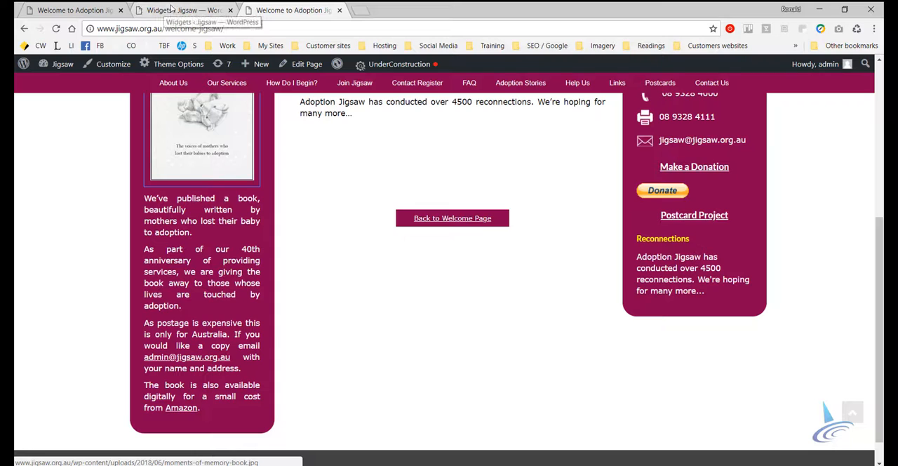
pyautogui.click(172, 8)
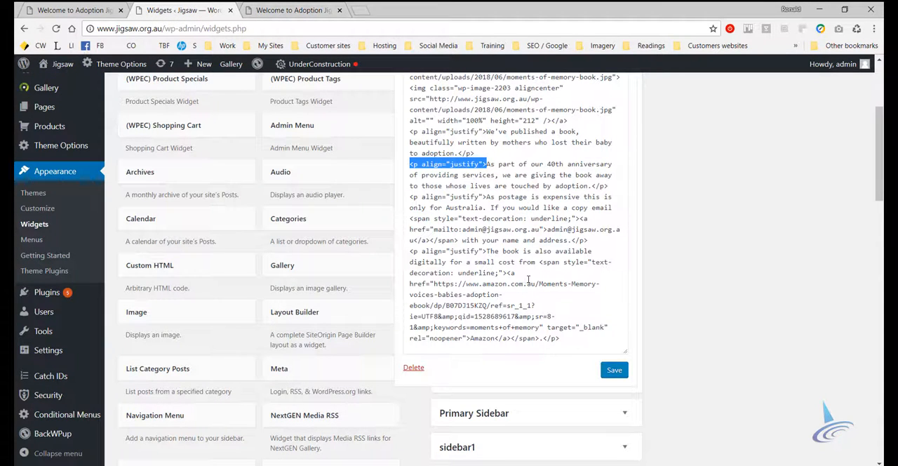
pyautogui.click(292, 10)
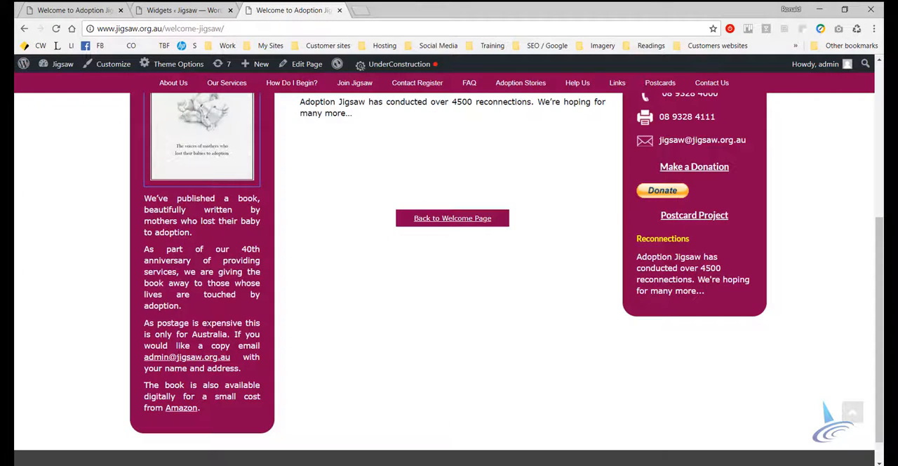
# Inspect the "Bits And Pieces" sidebar heading, select its .sidebar h2 text-align rule and close the inspector
pyautogui.scroll(5, 341, 305)
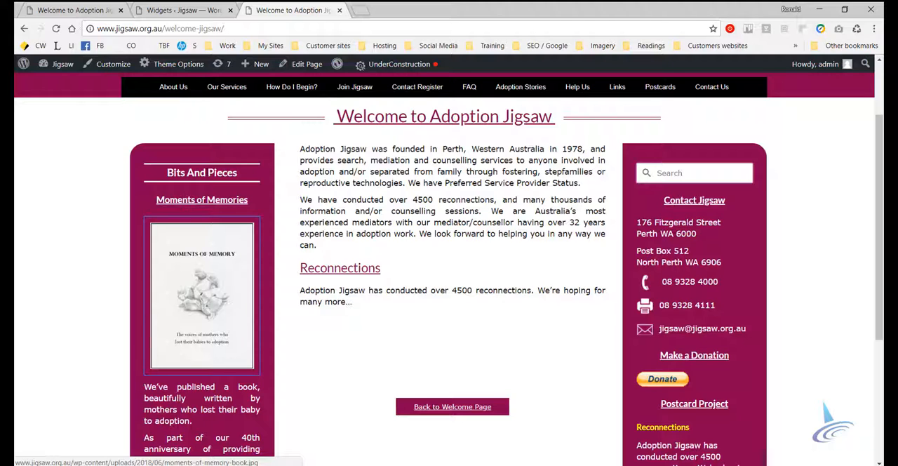
pyautogui.rightClick(207, 170)
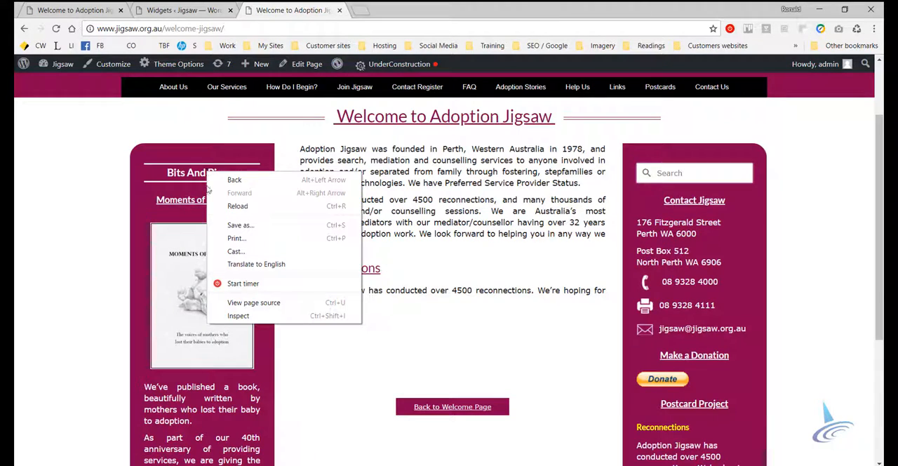
pyautogui.click(239, 316)
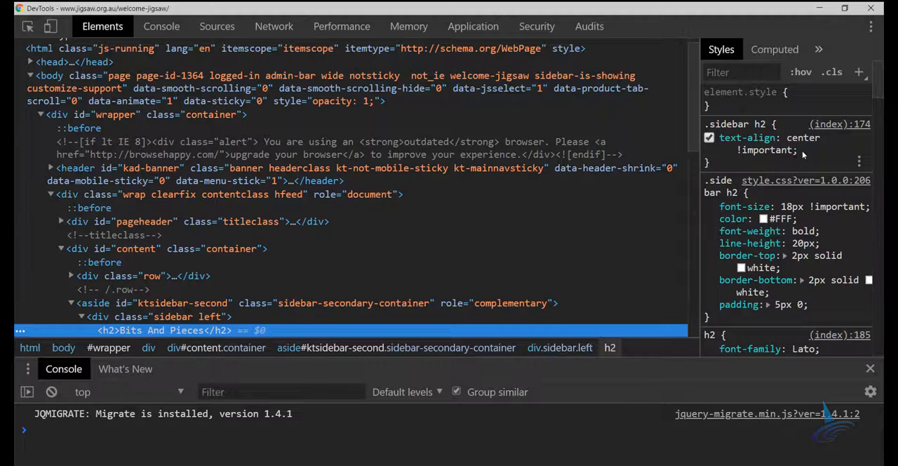
pyautogui.moveTo(803, 155); pyautogui.dragTo(721, 137)
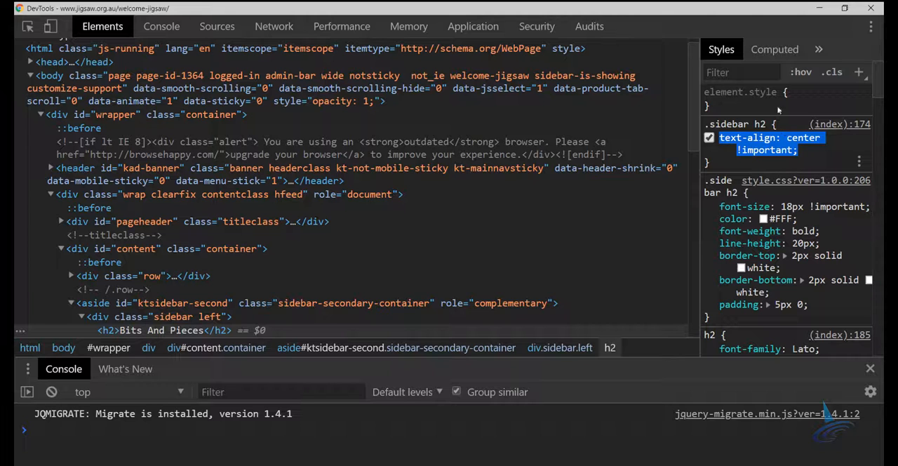
pyautogui.click(826, 8)
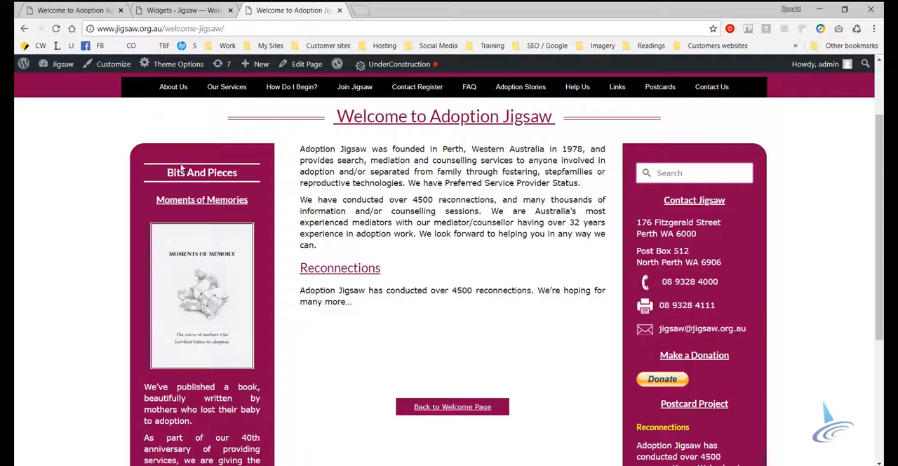
# Inspect the "Moments of Memories" heading to view its .sidebar h3 styles, closing the inspector when done
pyautogui.rightClick(224, 199)
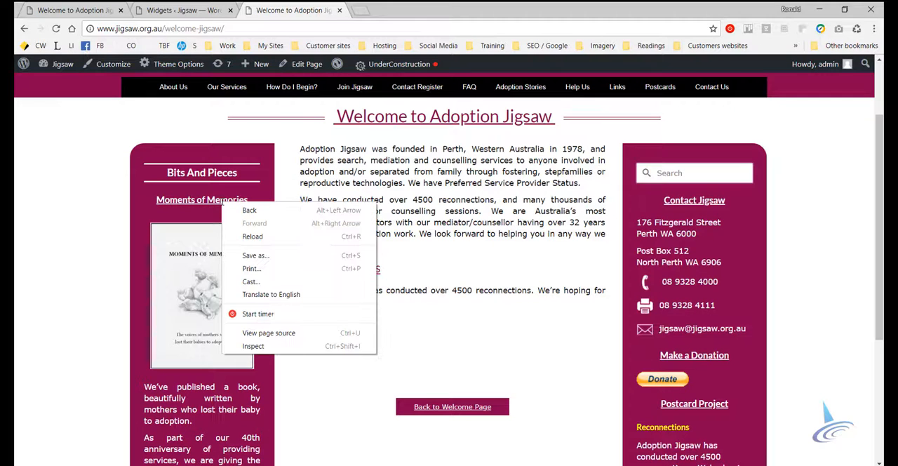
pyautogui.click(254, 351)
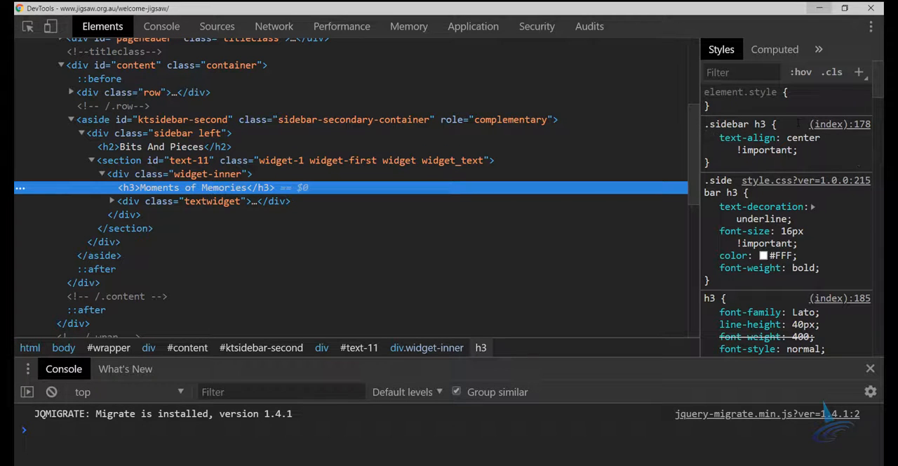
pyautogui.click(872, 8)
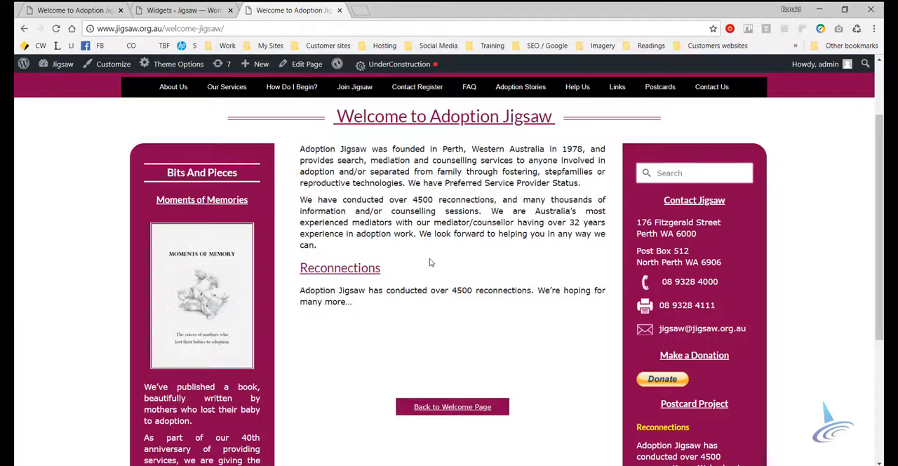
# Leave the Widgets admin page without saving and open the theme customizer's Additional CSS section
pyautogui.click(172, 10)
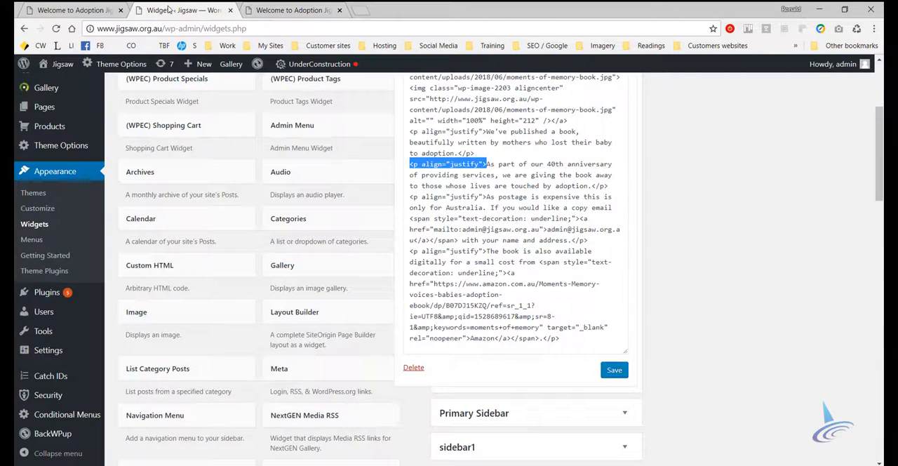
pyautogui.click(37, 212)
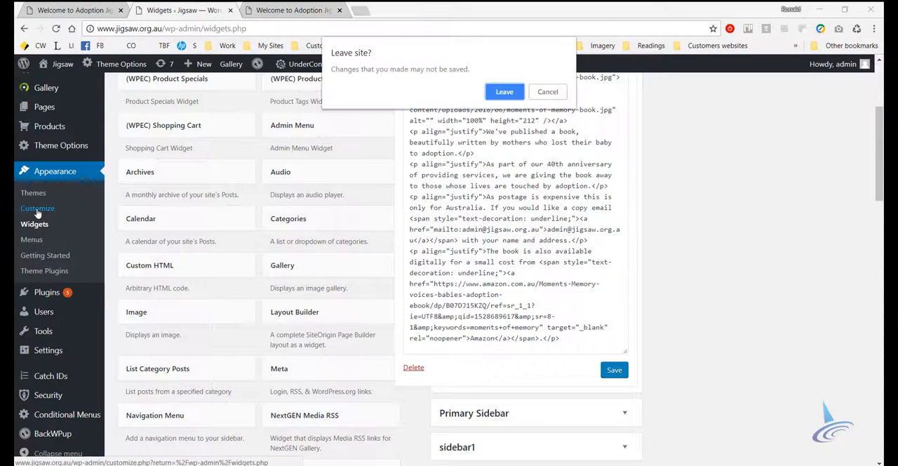
pyautogui.click(503, 91)
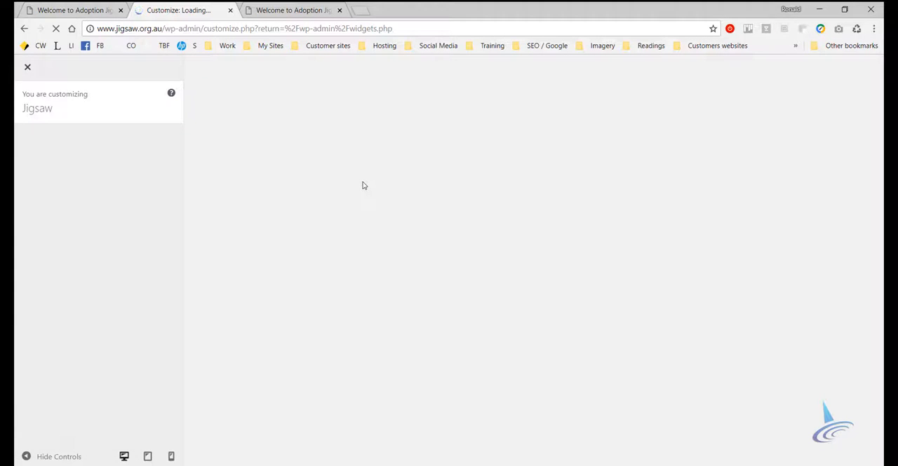
pyautogui.scroll(-1, 63, 419)
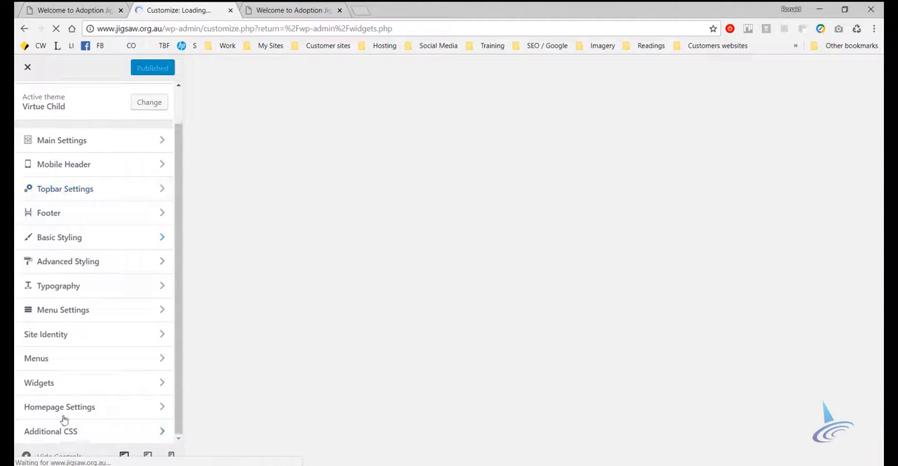
pyautogui.click(59, 434)
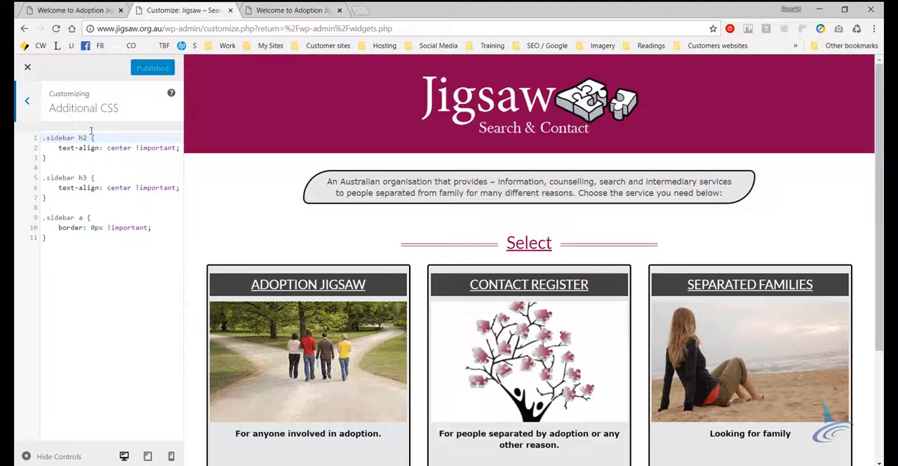
# Compare the "Bits And Pieces" and "Moments of Memories" headings on the live welcome page with the .sidebar h2 and h3 rules
pyautogui.click(291, 10)
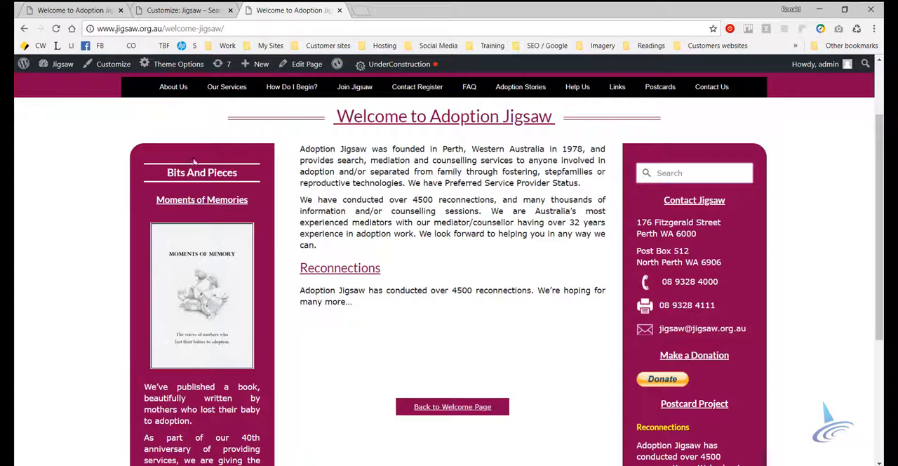
pyautogui.click(196, 10)
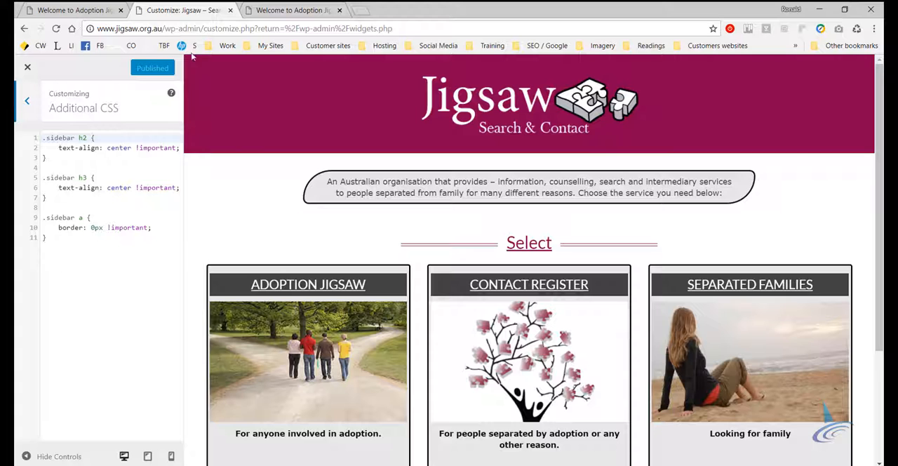
pyautogui.click(284, 10)
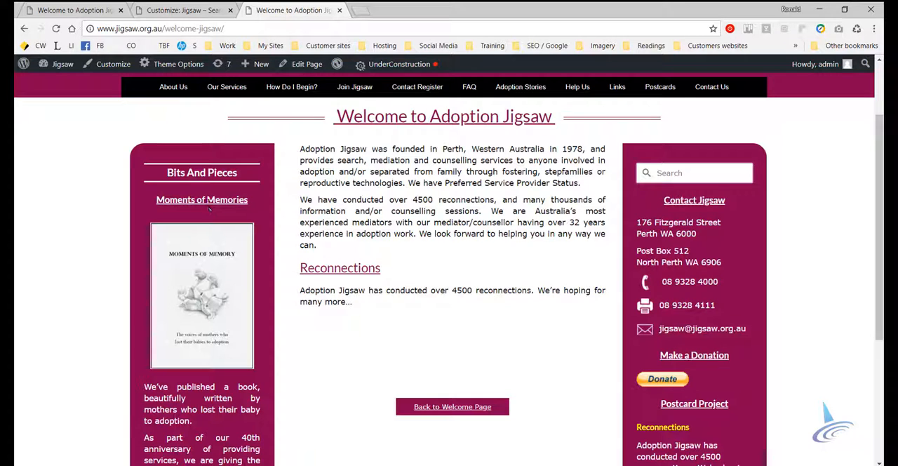
pyautogui.click(196, 11)
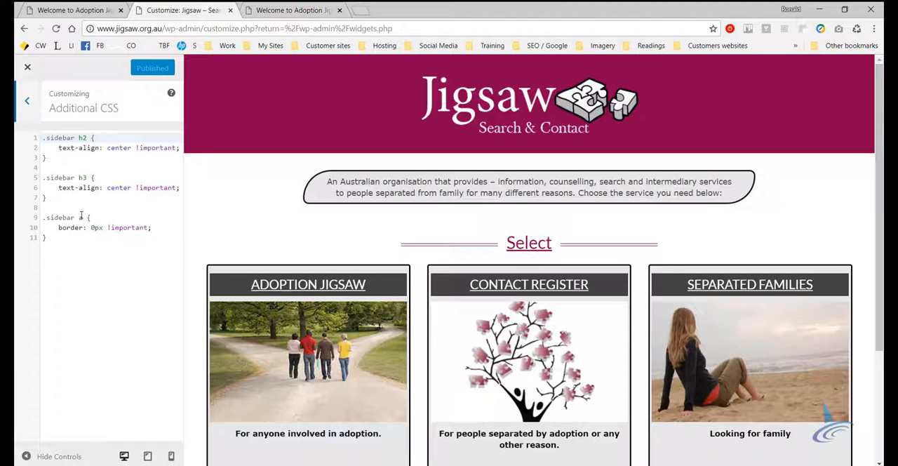
# Compare the linked book cover image with the .sidebar a border rule, and review the full sidebar on the live welcome page
pyautogui.click(284, 9)
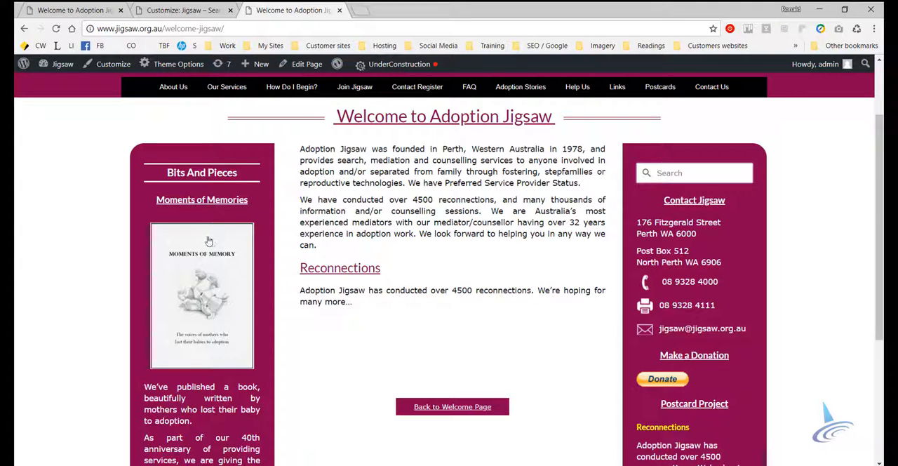
pyautogui.click(199, 10)
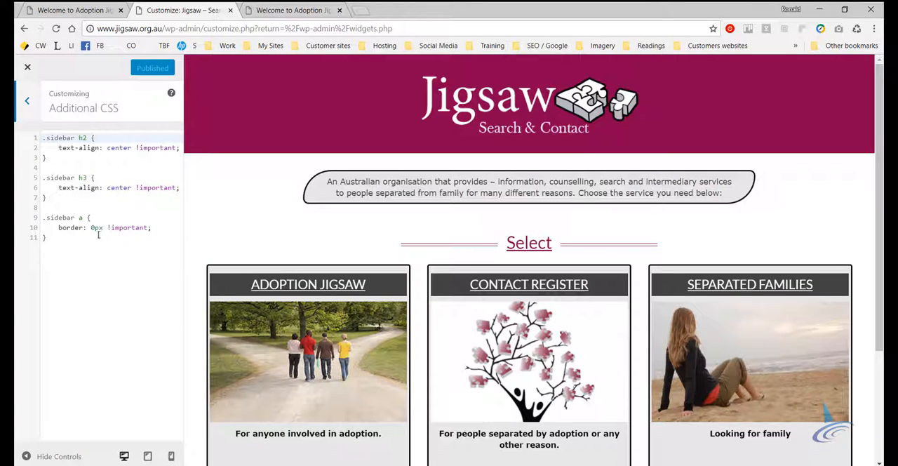
pyautogui.click(282, 10)
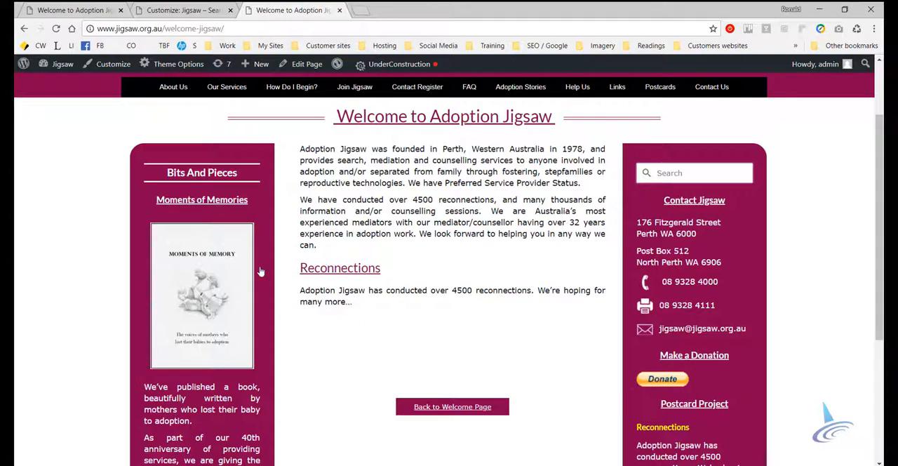
pyautogui.scroll(-2, 304, 341)
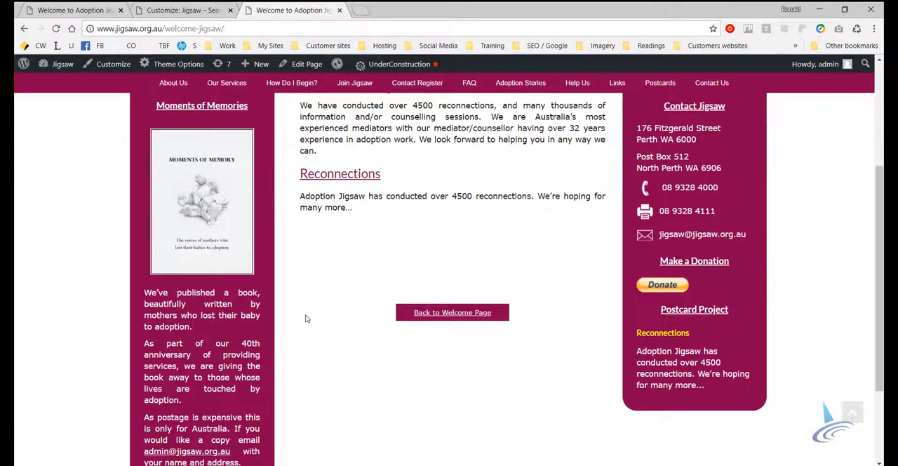
pyautogui.scroll(-2, 314, 318)
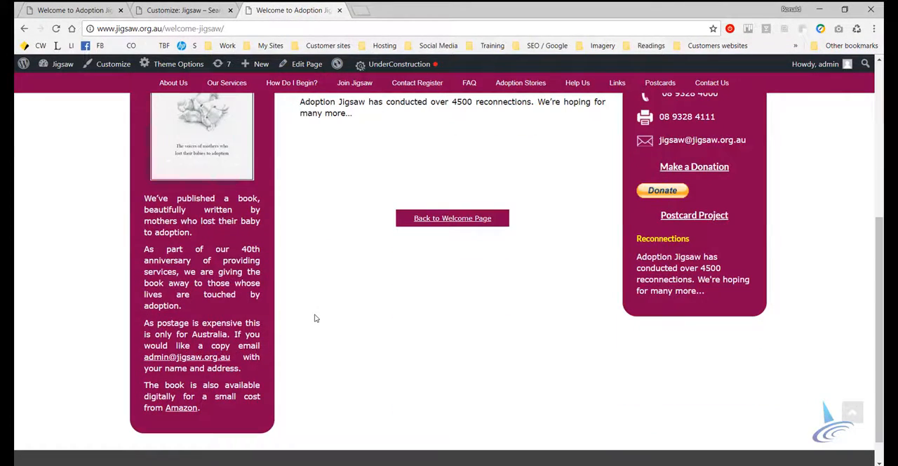
pyautogui.scroll(4, 315, 318)
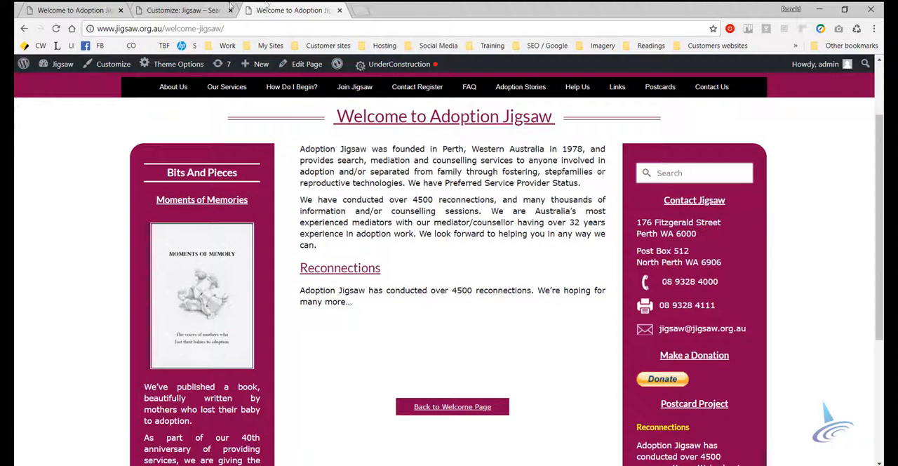
# Leave the Additional CSS section and close the theme customizer to return to the Widgets admin page
pyautogui.click(182, 9)
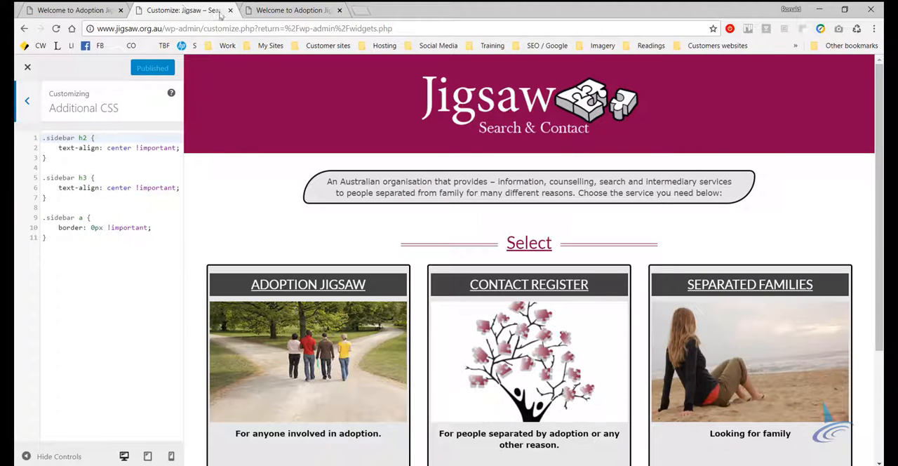
pyautogui.click(29, 104)
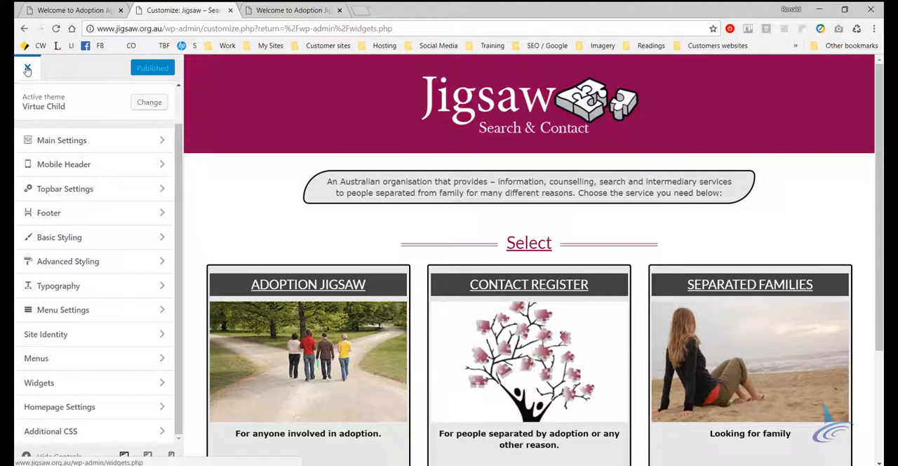
pyautogui.click(27, 69)
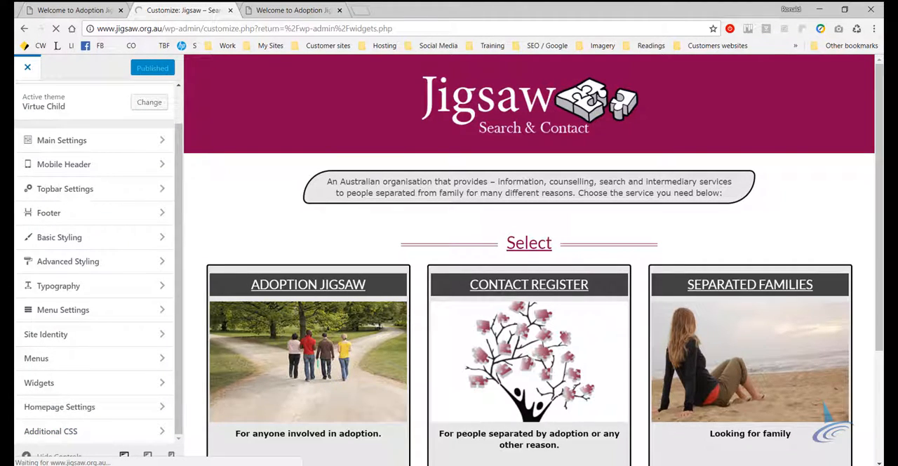